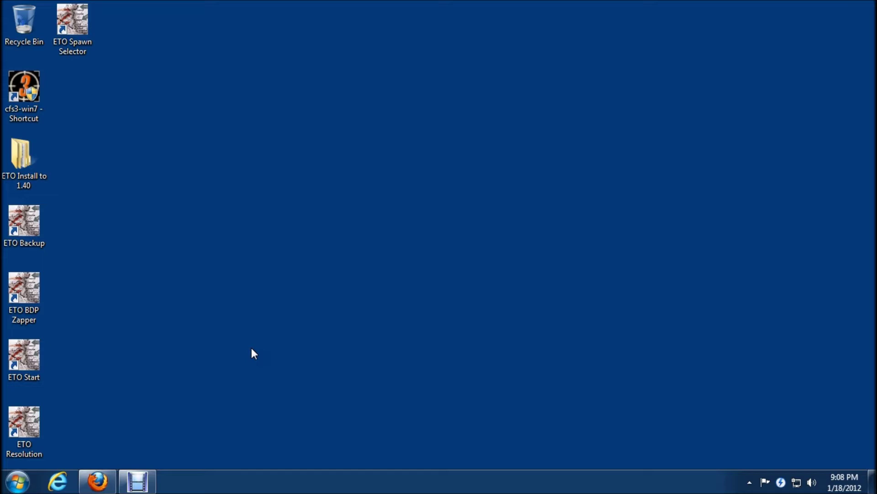
Launch ETO Start from the desktop to show the five-era CFS3 ETO Expansion welcome menu
{"action": "double_click", "coordinate": [21, 354]}
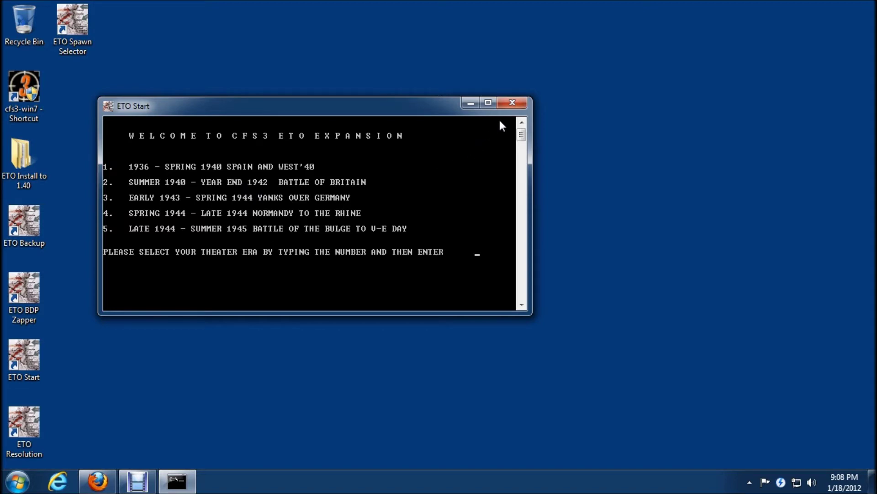
Close ETO Start, then run ETO Spawn Selector and enter option 2 to disable random spawns
{"action": "left_click", "coordinate": [511, 104]}
{"action": "double_click", "coordinate": [82, 26]}
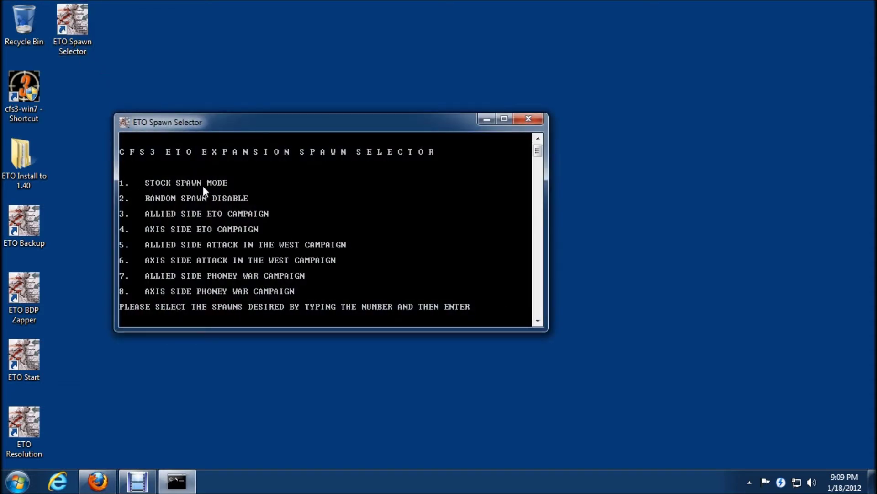
{"action": "type", "text": "2"}
{"action": "key", "text": "Return"}
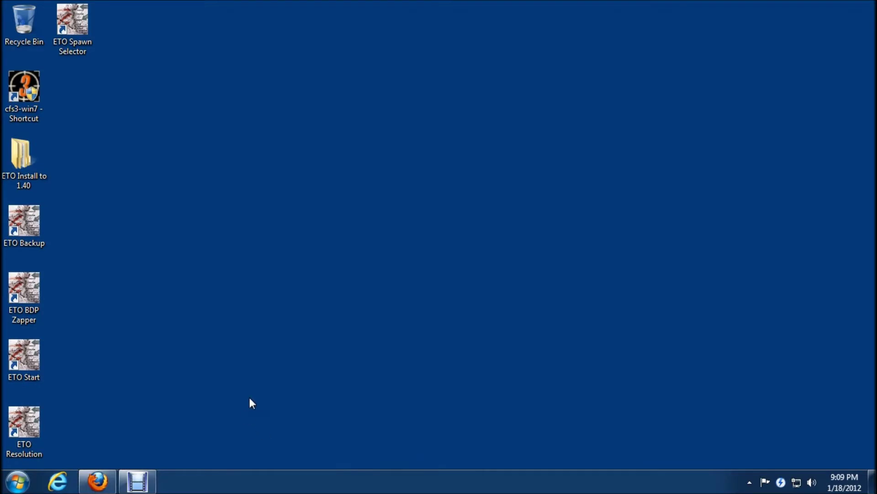
Open the Rev 1.40 Install Pack inside the ETO Install to 1.40 zip and run the 1.40 Obsolete File Remover
{"action": "double_click", "coordinate": [18, 159]}
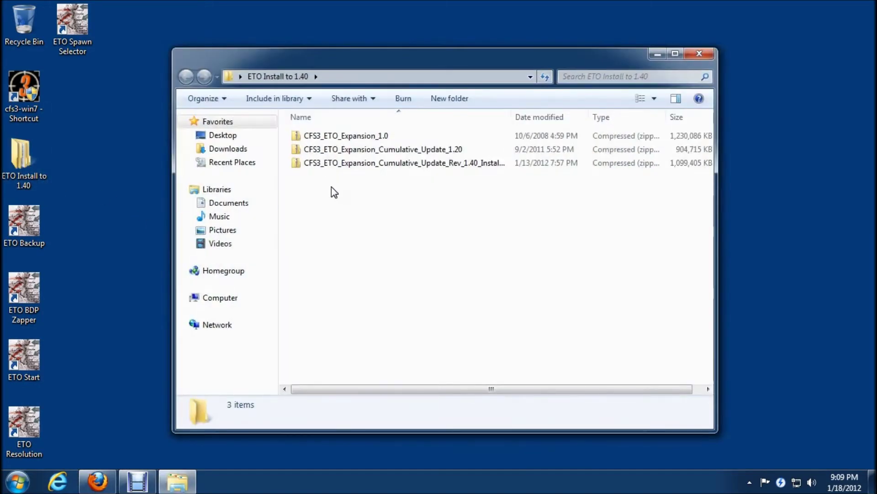
{"action": "double_click", "coordinate": [392, 165]}
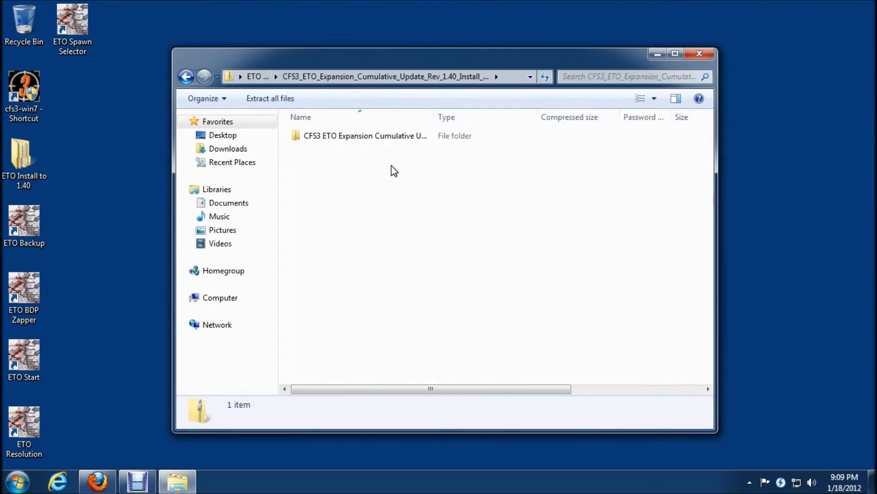
{"action": "double_click", "coordinate": [366, 136]}
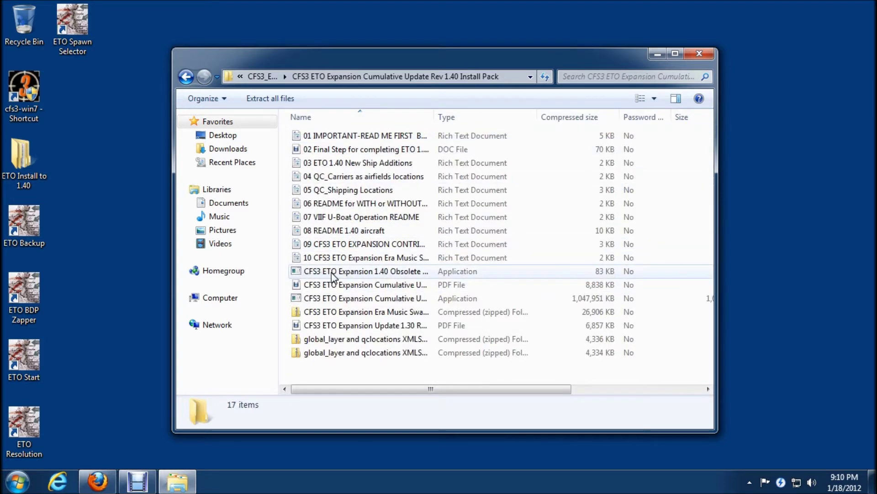
{"action": "double_click", "coordinate": [397, 273]}
Set the remover's target folder to C:\Program Files (x86)\Microsoft Games\CFS3 ETO Expansion
{"action": "left_click", "coordinate": [474, 272]}
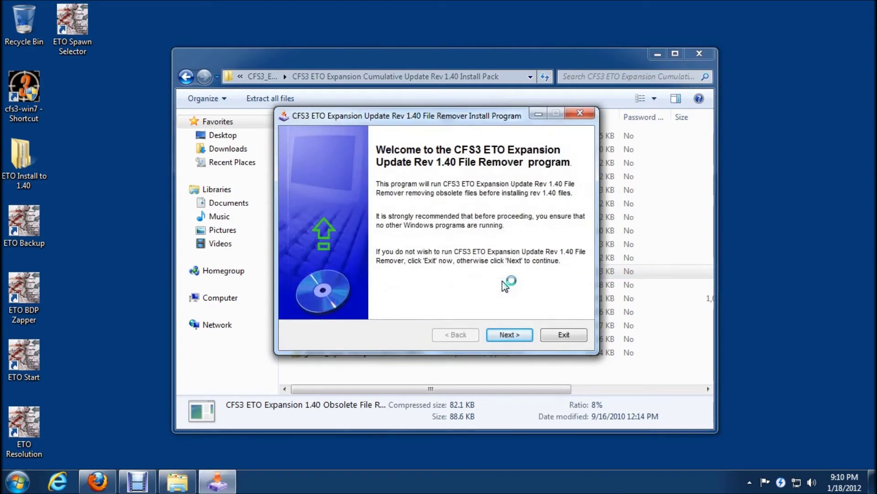
{"action": "left_click", "coordinate": [508, 336]}
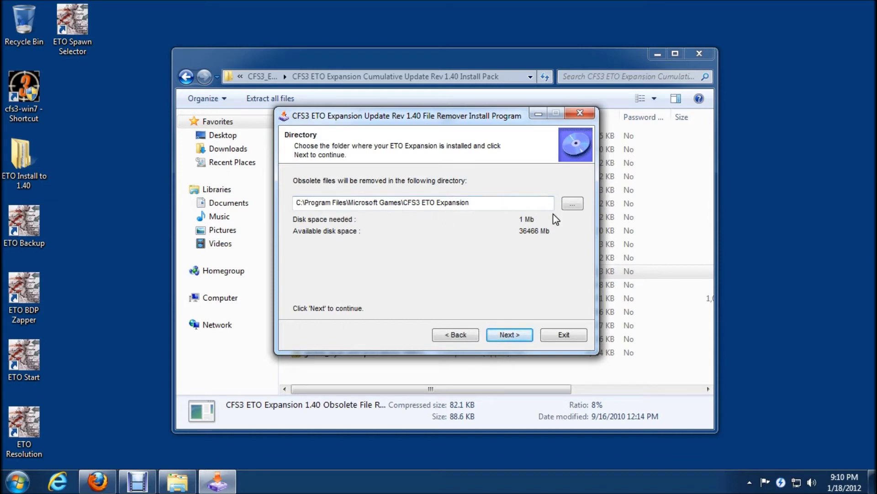
{"action": "left_click", "coordinate": [566, 205]}
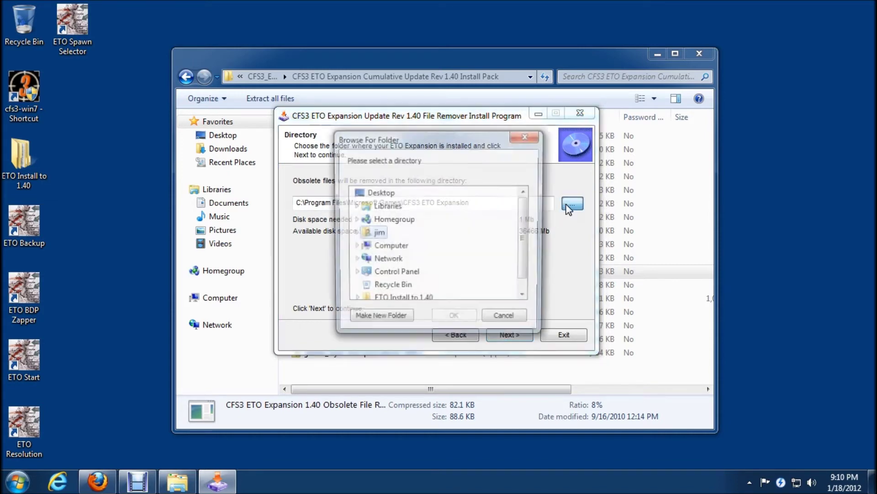
{"action": "left_click", "coordinate": [355, 247]}
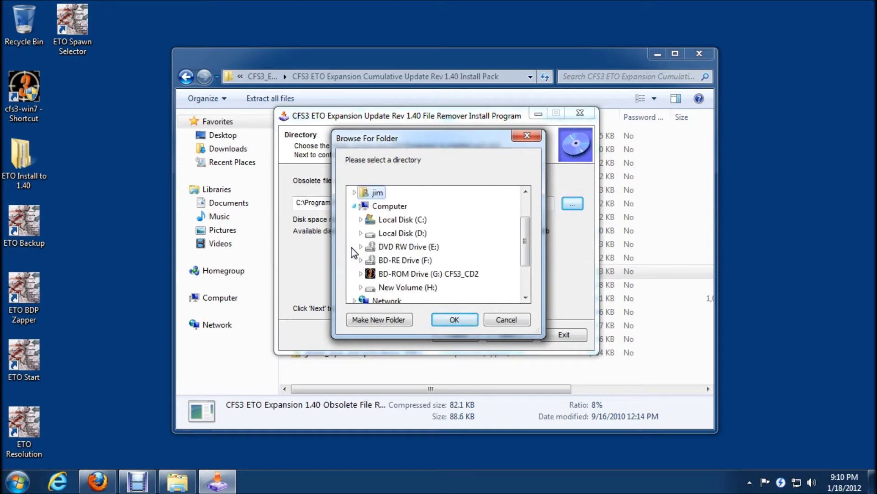
{"action": "left_click", "coordinate": [363, 222]}
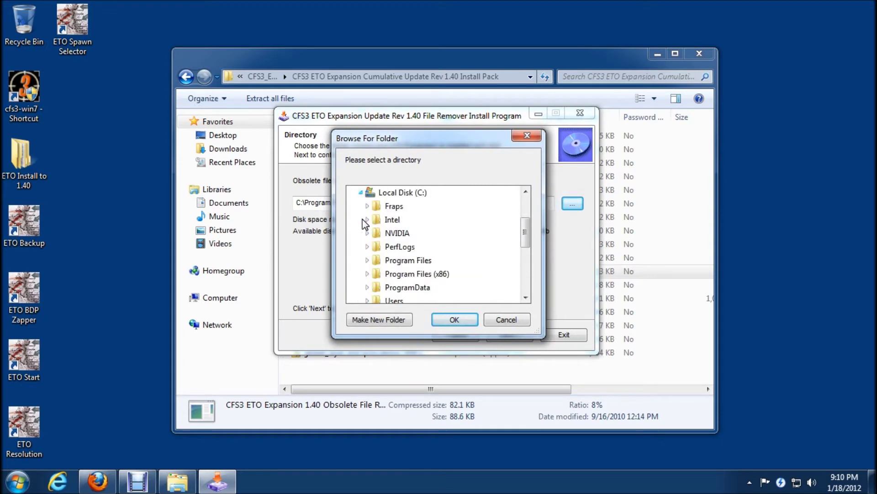
{"action": "left_click", "coordinate": [368, 274]}
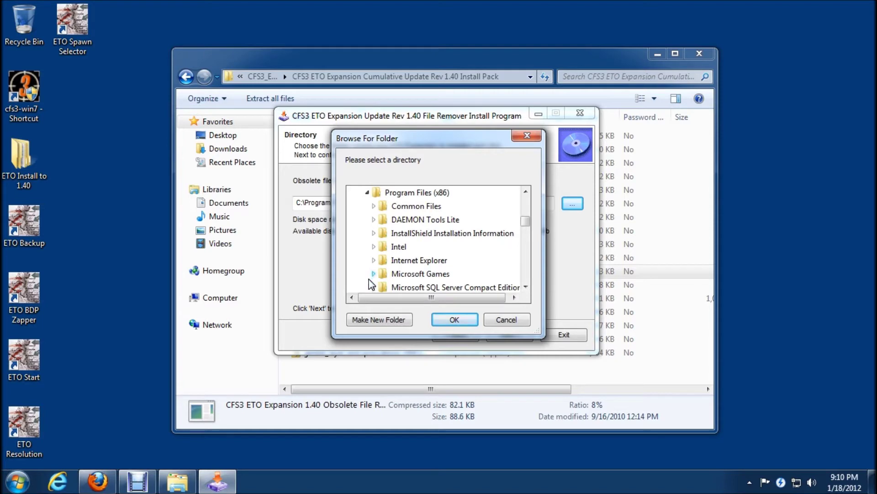
{"action": "left_click", "coordinate": [374, 273]}
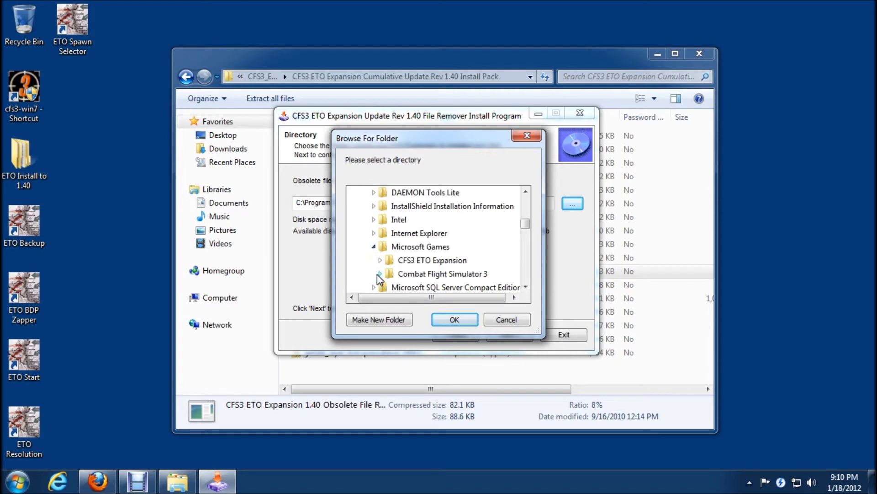
{"action": "left_click", "coordinate": [440, 264]}
{"action": "left_click", "coordinate": [461, 319]}
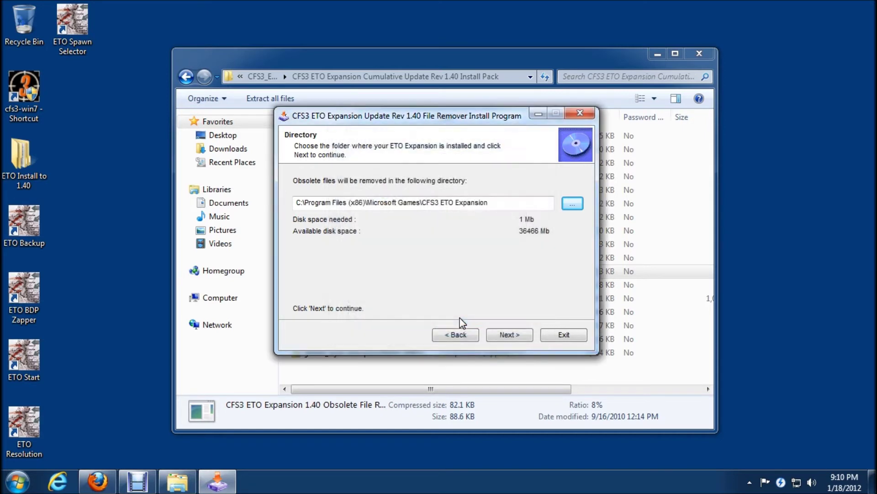
Run the obsolete file removal to completion and exit the remover
{"action": "left_click", "coordinate": [505, 334]}
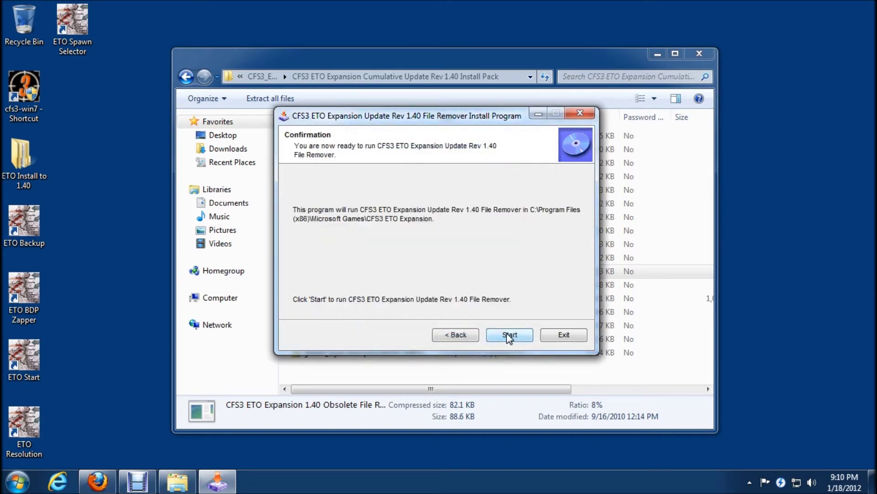
{"action": "left_click", "coordinate": [508, 335]}
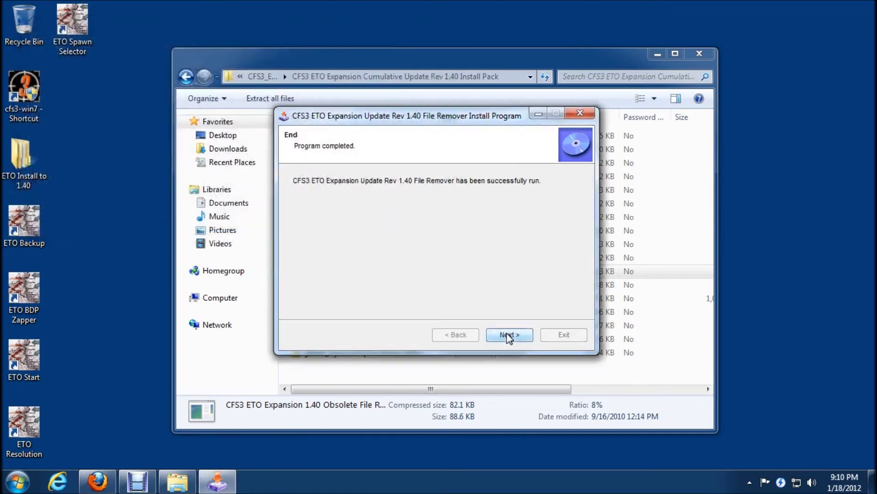
{"action": "left_click", "coordinate": [509, 336]}
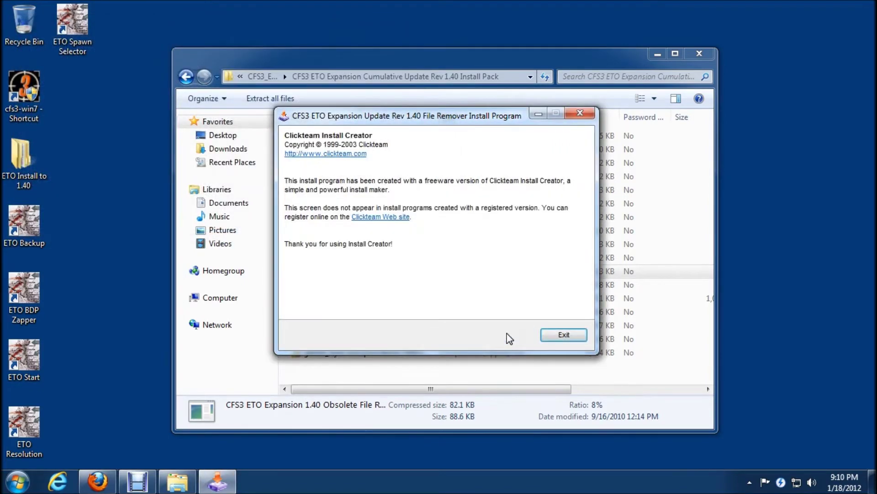
{"action": "left_click", "coordinate": [560, 335]}
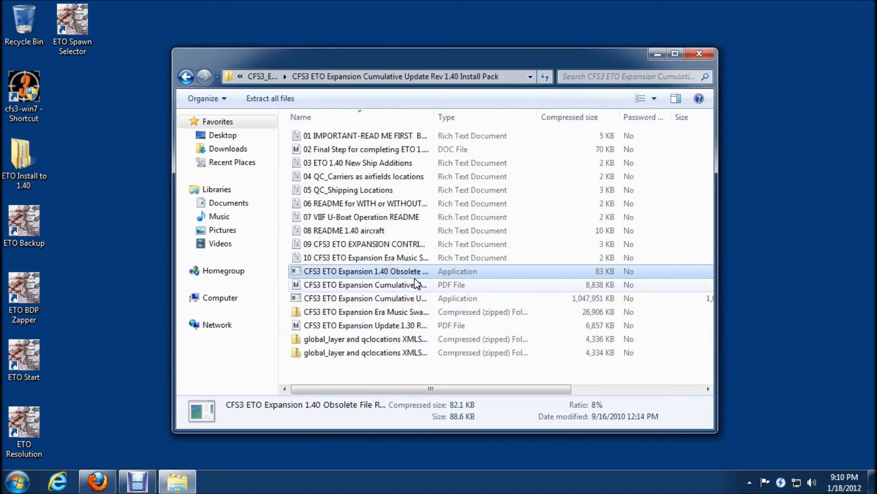
Widen the Name column and launch the Cumulative Update Rev 1.40 application from the zipped pack
{"action": "scroll", "coordinate": [429, 284], "scroll_direction": "right", "scroll_amount": 1}
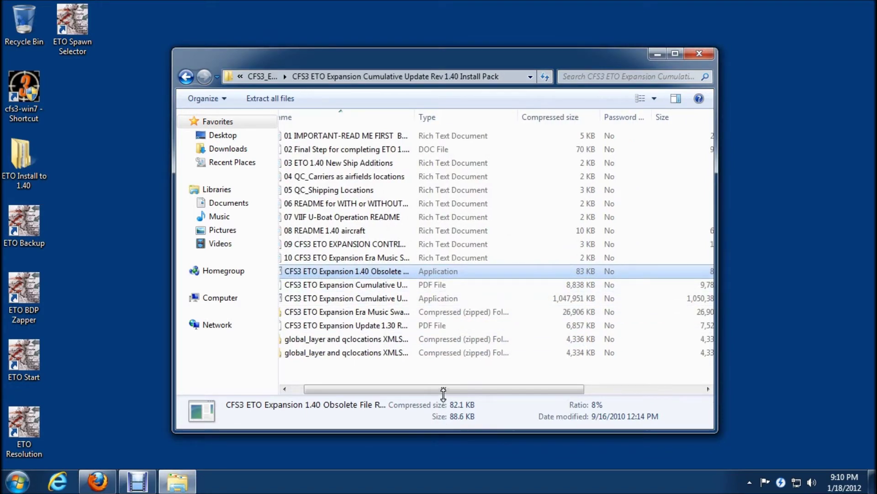
{"action": "left_click_drag", "start_coordinate": [443, 389], "coordinate": [386, 393]}
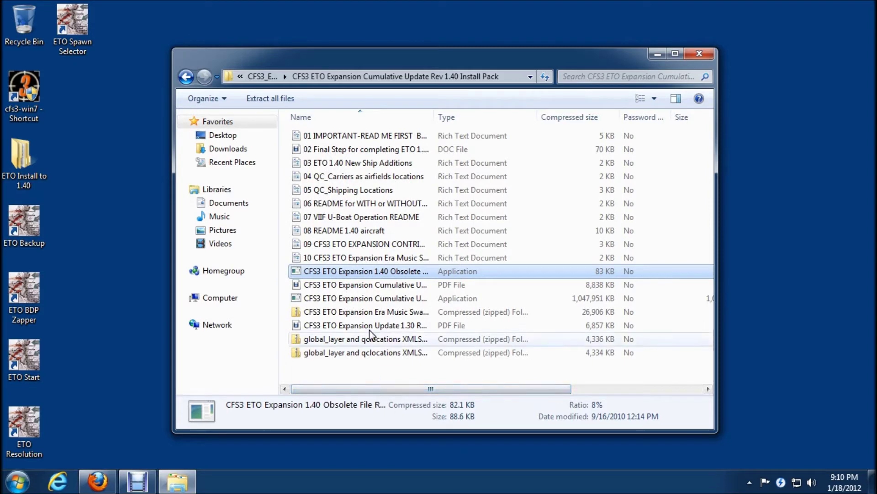
{"action": "left_click", "coordinate": [359, 301]}
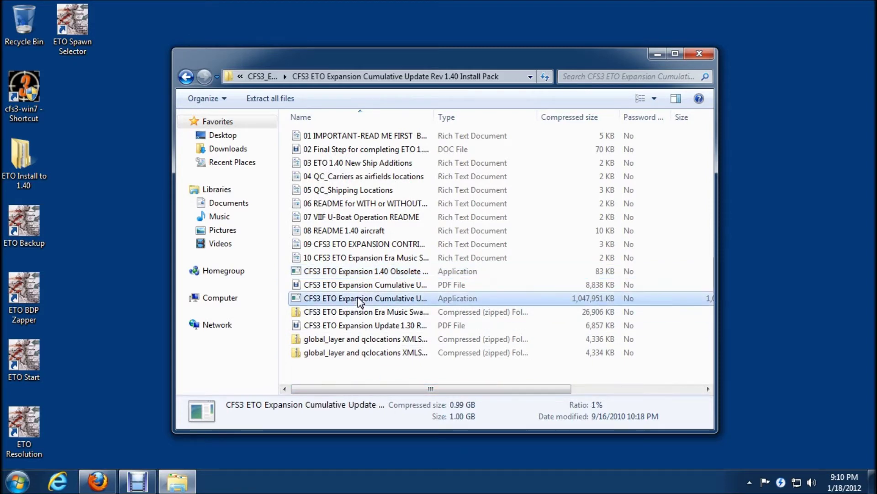
{"action": "left_click_drag", "start_coordinate": [440, 113], "coordinate": [532, 112]}
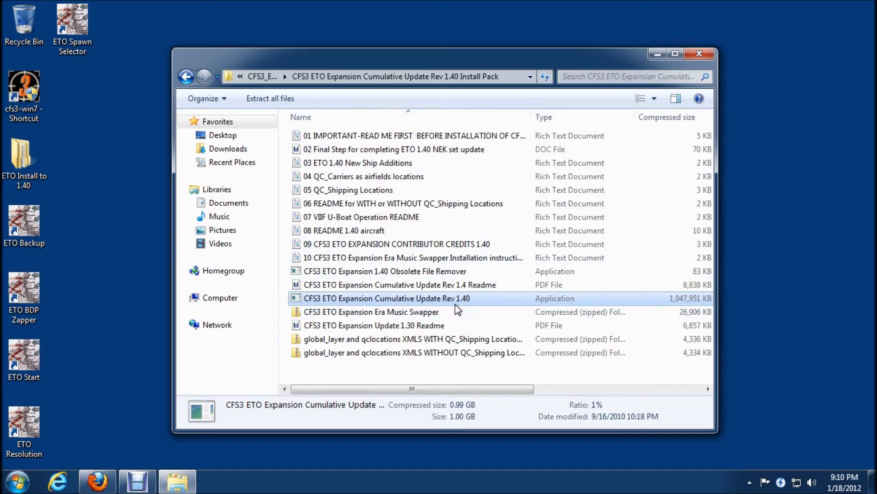
{"action": "double_click", "coordinate": [374, 298]}
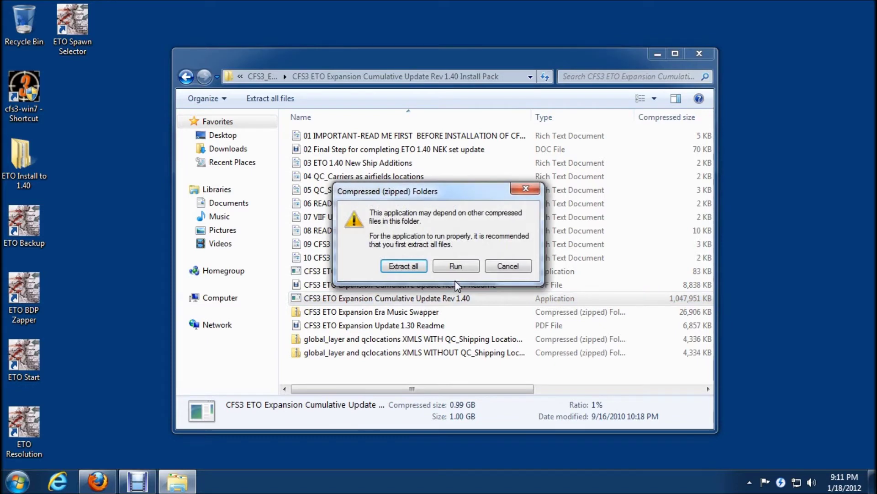
Choose Run in the zip warning to start the Rev 1.40 installer without extracting
{"action": "left_click", "coordinate": [457, 266]}
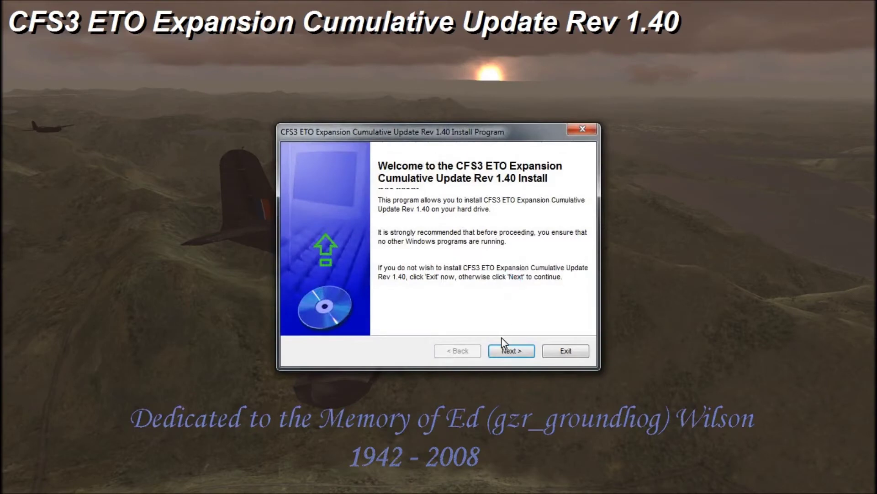
Get past the welcome and STOP! pages and accept the license agreement
{"action": "left_click", "coordinate": [510, 353]}
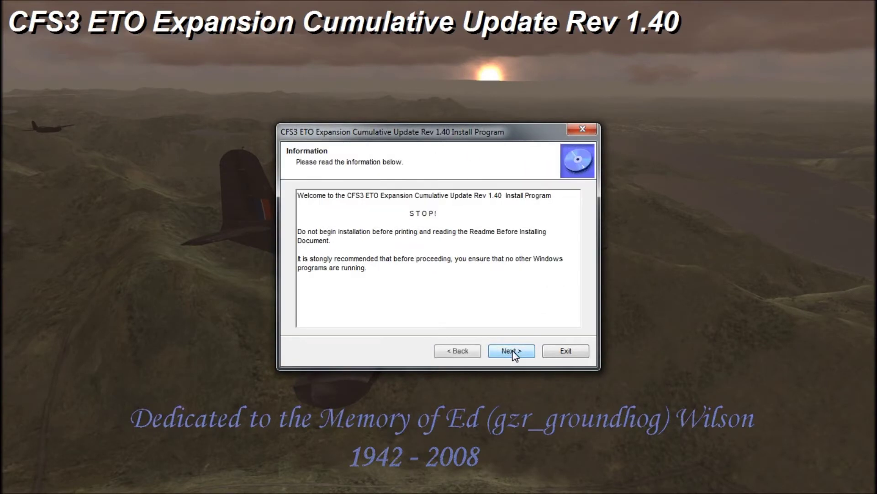
{"action": "left_click", "coordinate": [512, 354]}
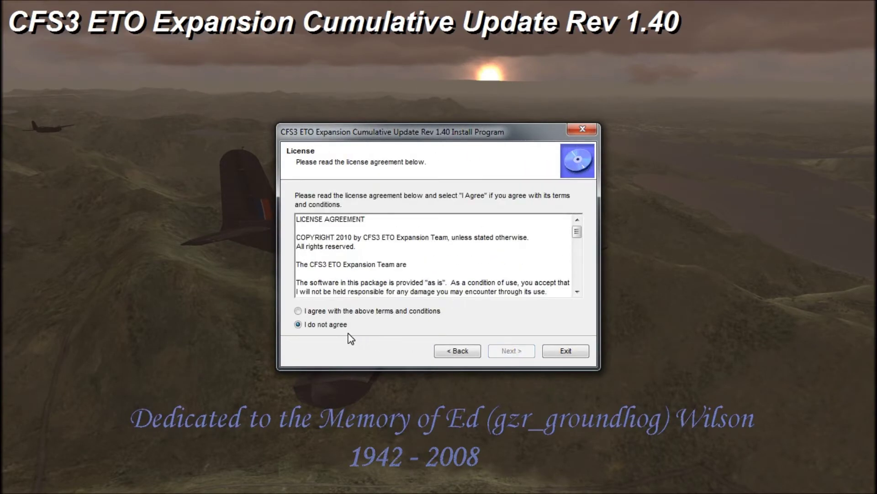
{"action": "left_click", "coordinate": [300, 311]}
{"action": "left_click", "coordinate": [507, 351]}
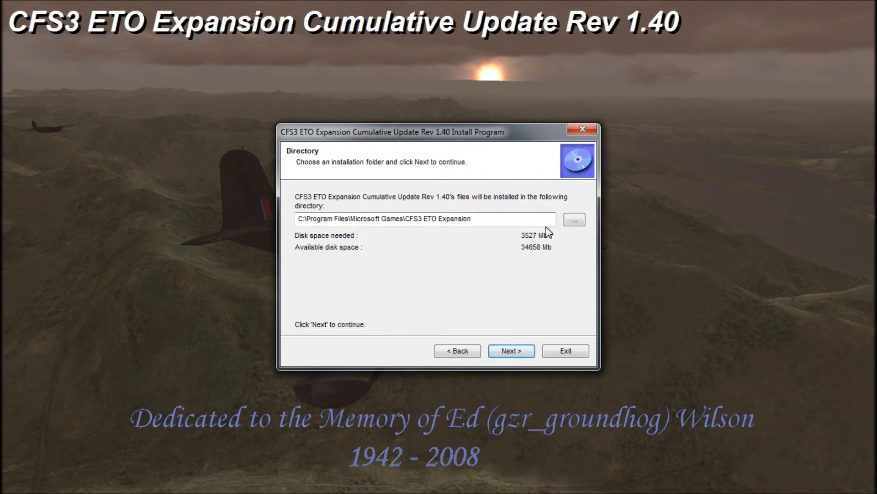
Set the install folder to C:\Program Files (x86)\Microsoft Games\CFS3 ETO Expansion
{"action": "left_click", "coordinate": [575, 220]}
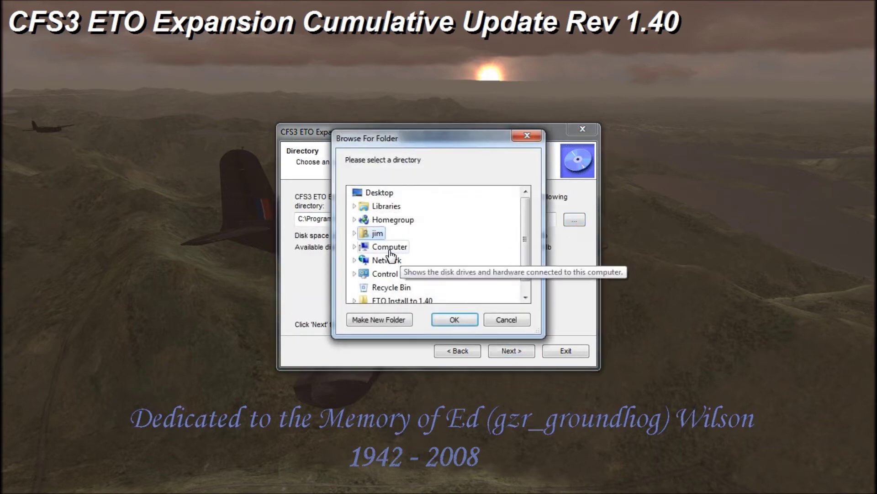
{"action": "left_click", "coordinate": [357, 244]}
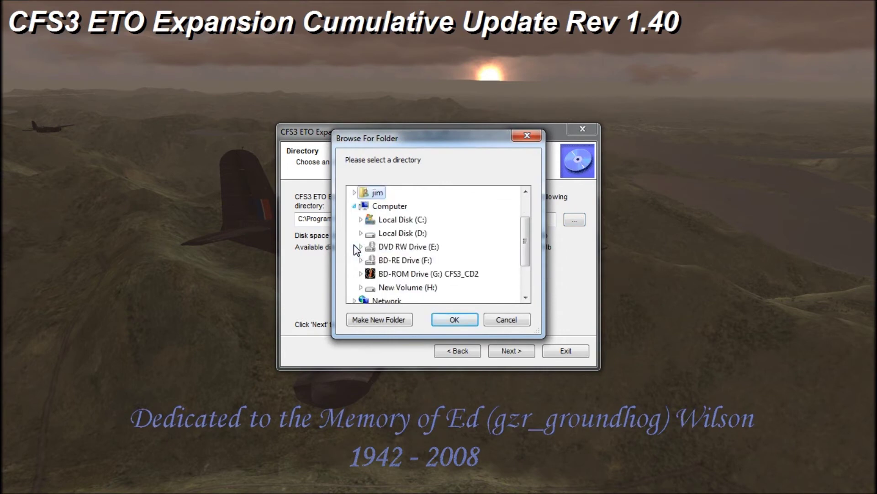
{"action": "left_click", "coordinate": [361, 221]}
{"action": "left_click", "coordinate": [367, 274]}
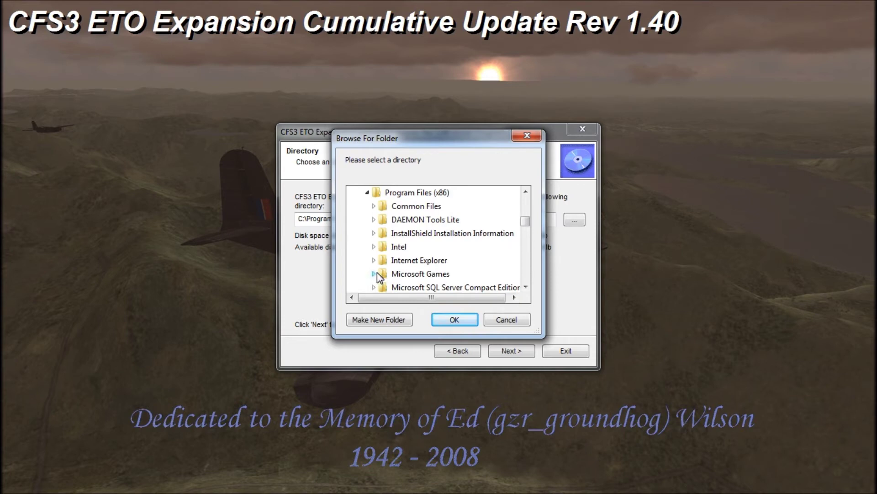
{"action": "left_click", "coordinate": [374, 274]}
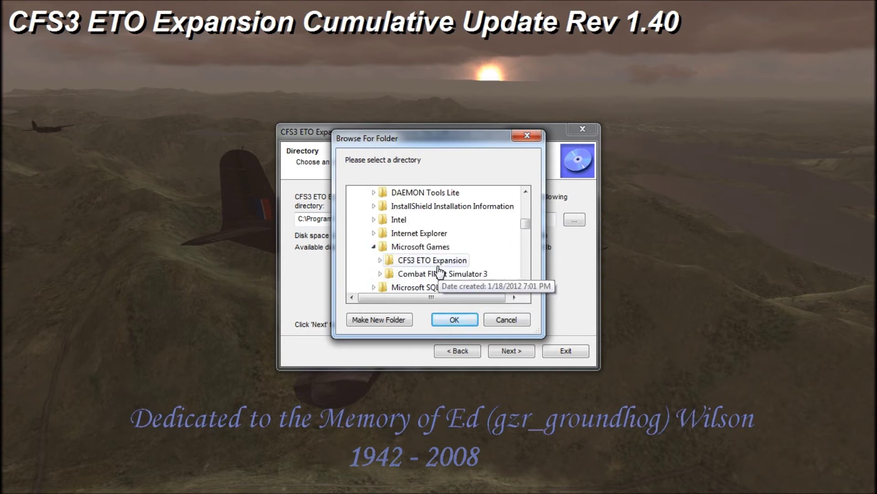
{"action": "double_click", "coordinate": [439, 264]}
{"action": "left_click", "coordinate": [454, 314]}
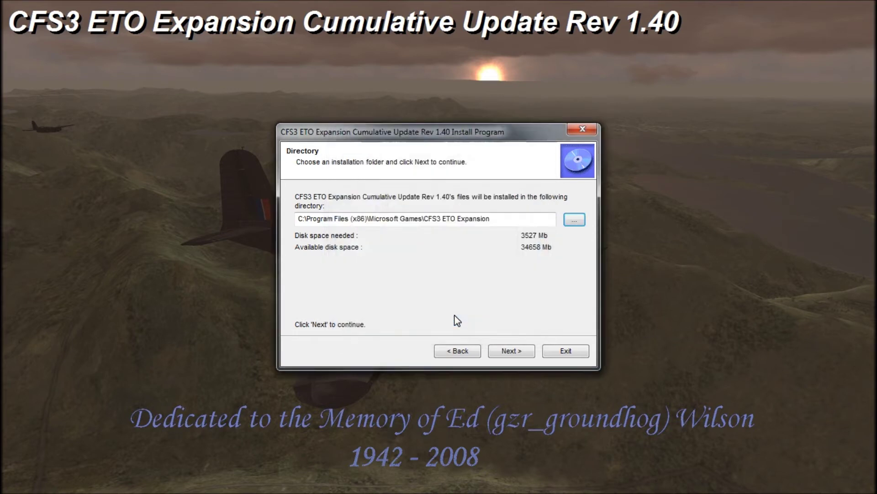
Start the installation and allow overwriting the write-protected files
{"action": "left_click", "coordinate": [522, 352]}
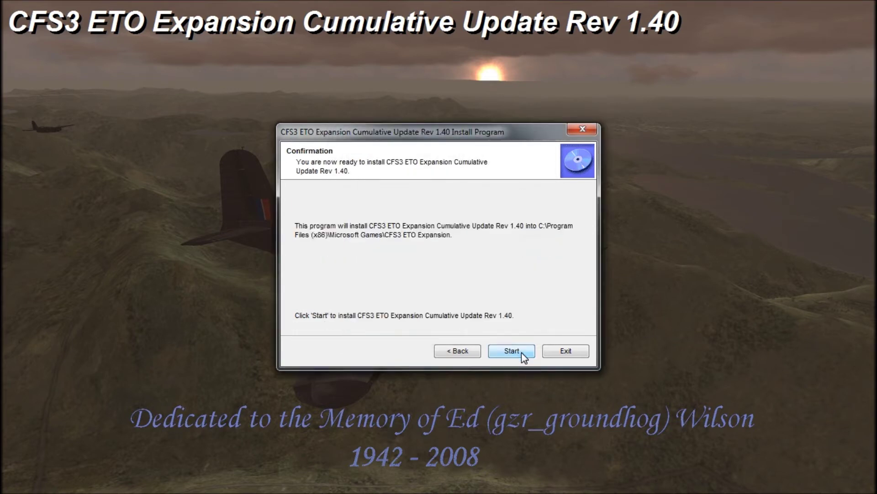
{"action": "left_click", "coordinate": [521, 352]}
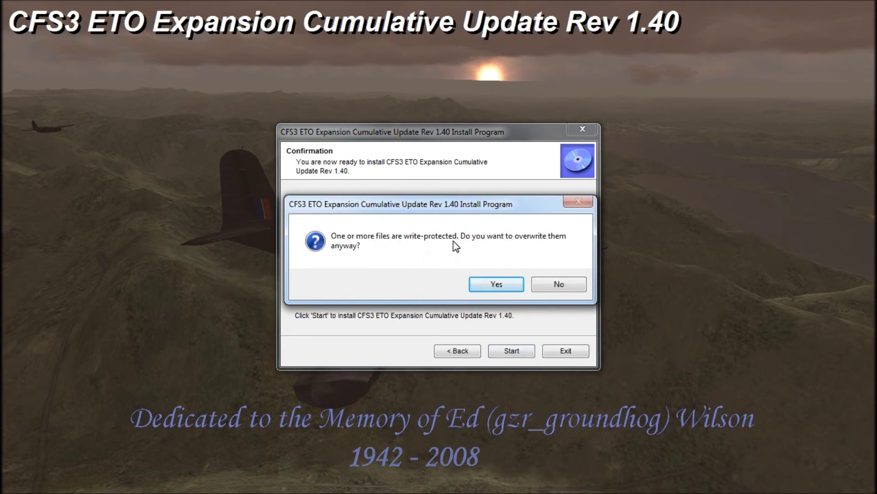
{"action": "left_click", "coordinate": [499, 287]}
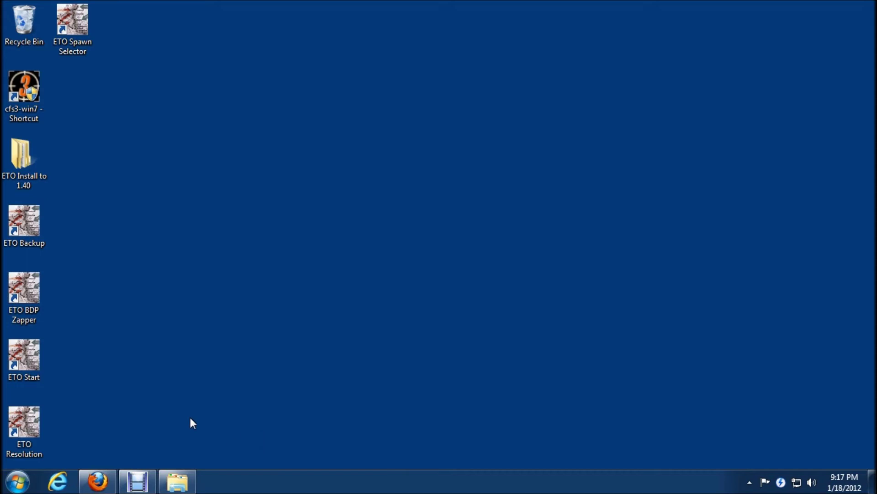
{"action": "double_click", "coordinate": [25, 287]}
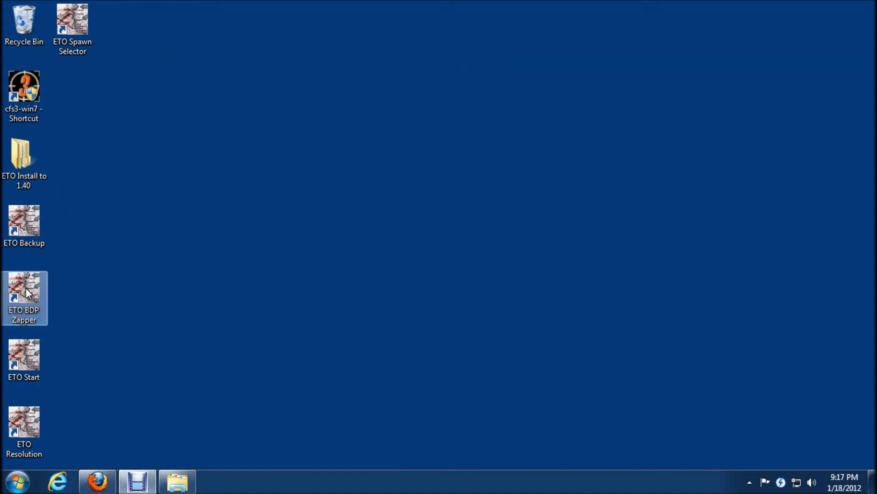
{"action": "left_click", "coordinate": [130, 344]}
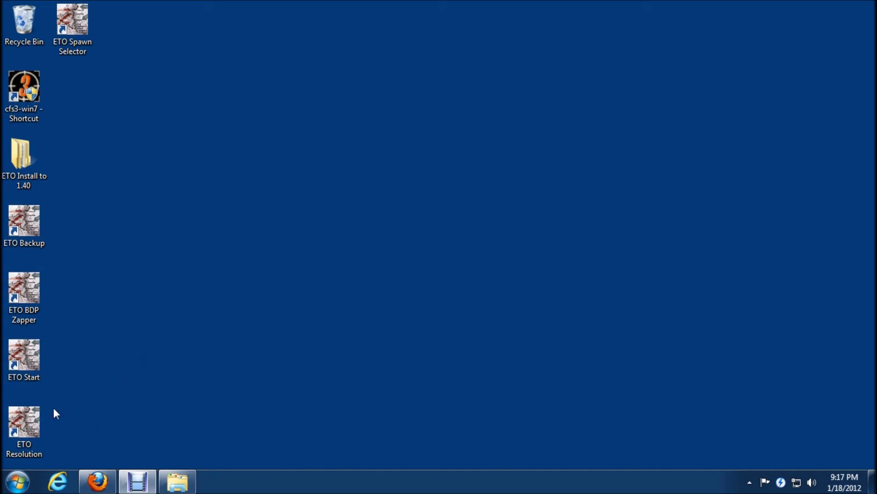
Open the Users folder on Local Disk (C:) in Windows Explorer
{"action": "left_click", "coordinate": [17, 481]}
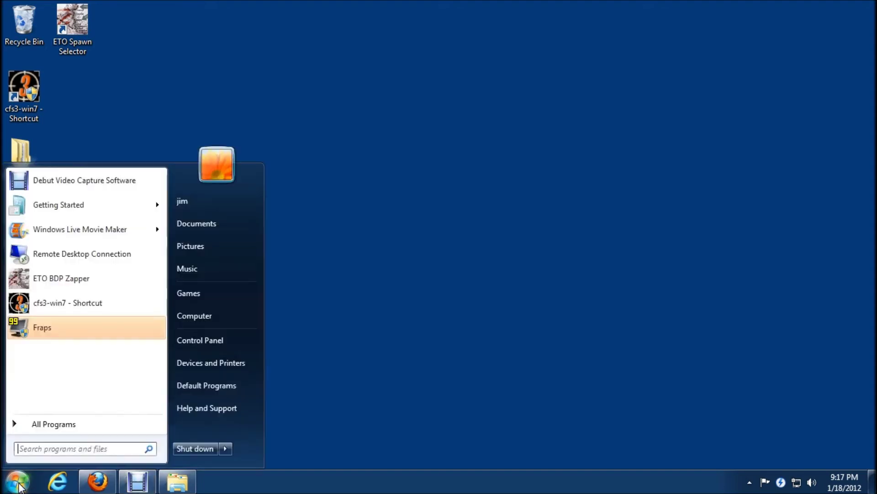
{"action": "left_click", "coordinate": [199, 317]}
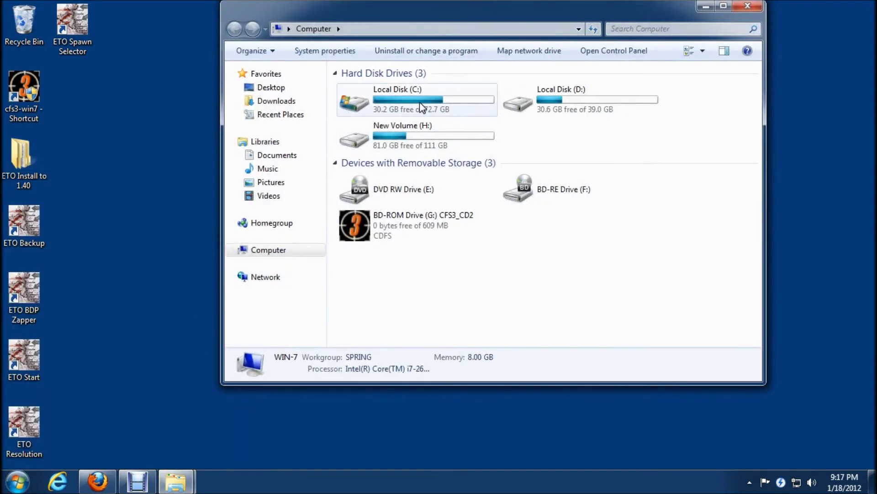
{"action": "double_click", "coordinate": [420, 102]}
{"action": "double_click", "coordinate": [363, 182]}
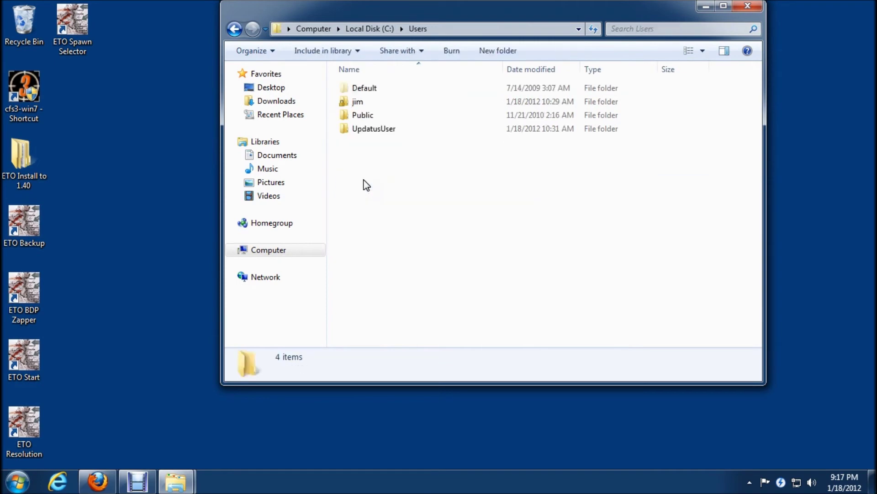
Turn on showing hidden files and folders in Folder Options
{"action": "left_click", "coordinate": [253, 49]}
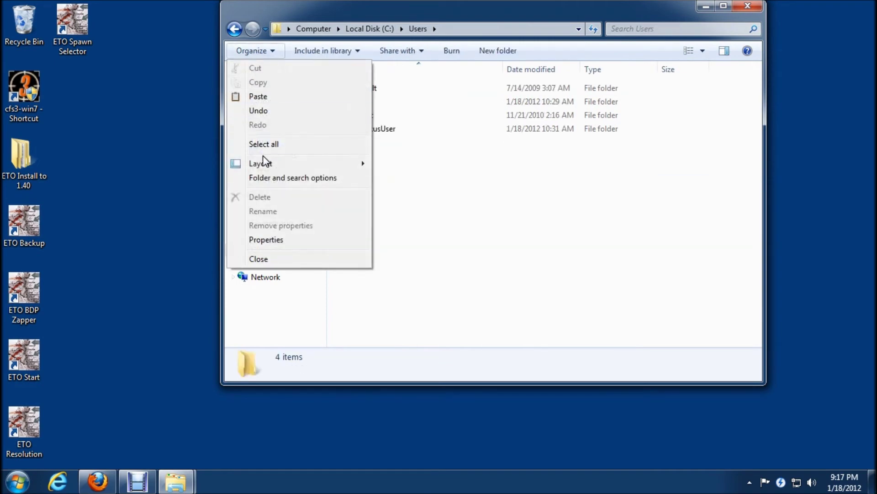
{"action": "left_click", "coordinate": [267, 179]}
{"action": "left_click", "coordinate": [289, 83]}
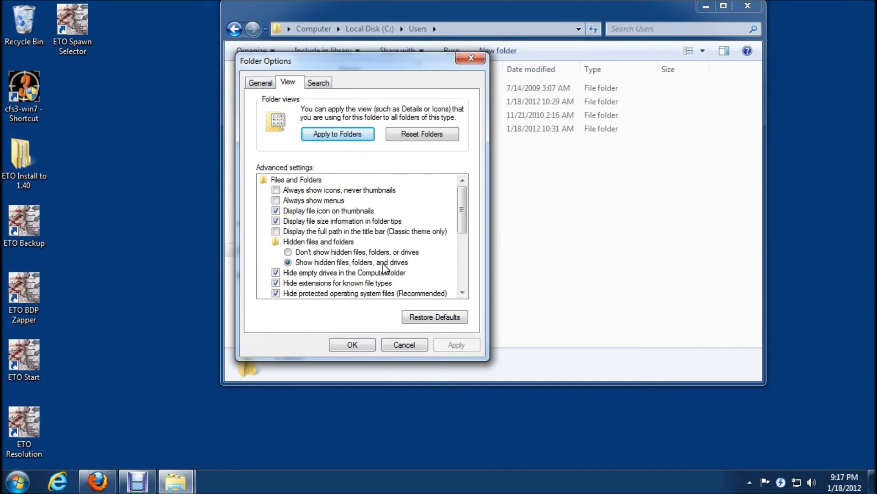
{"action": "left_click", "coordinate": [360, 347]}
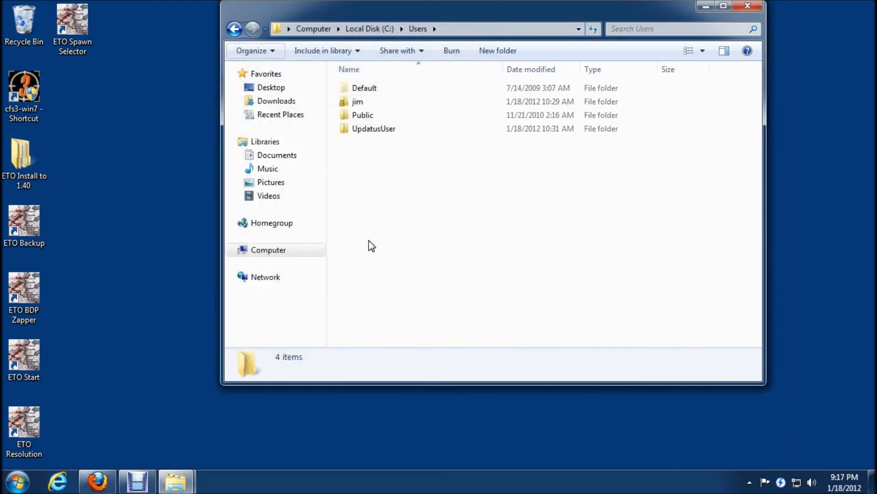
Go to the profile's AppData\Roaming\Microsoft\CFS3 ETO Expansion folder and select ViewUI
{"action": "double_click", "coordinate": [357, 103]}
{"action": "double_click", "coordinate": [385, 87]}
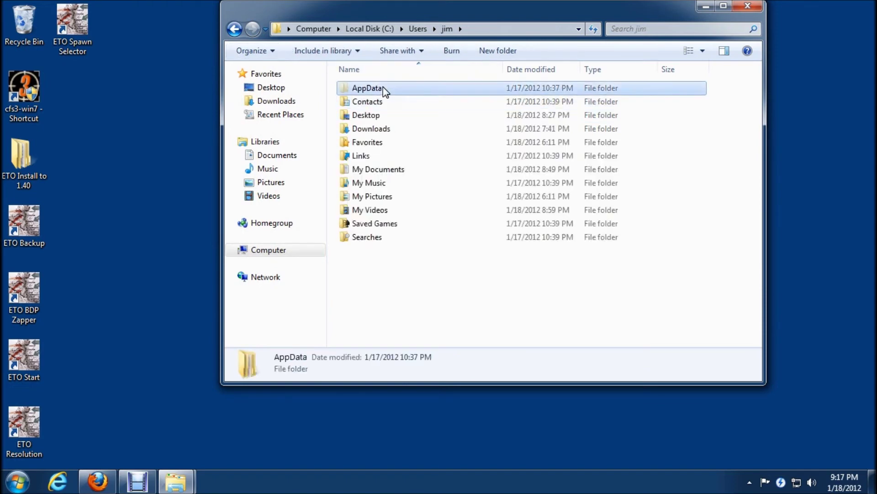
{"action": "double_click", "coordinate": [367, 115]}
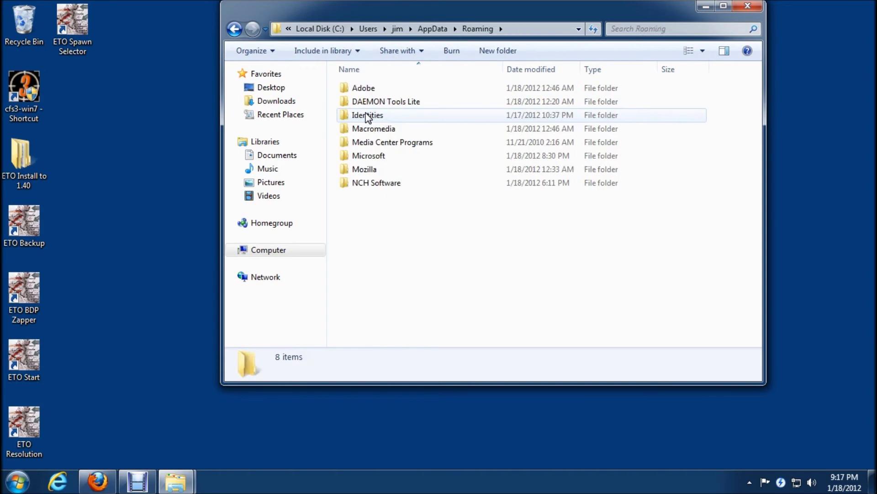
{"action": "double_click", "coordinate": [365, 156]}
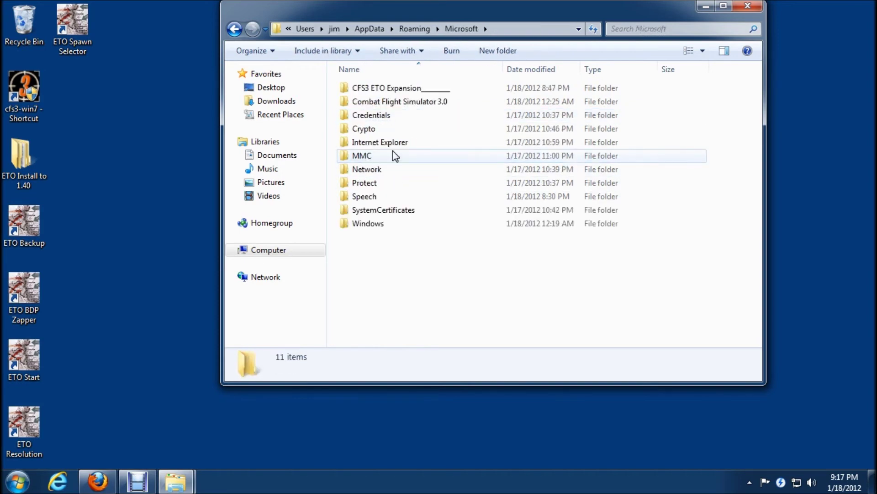
{"action": "double_click", "coordinate": [407, 92]}
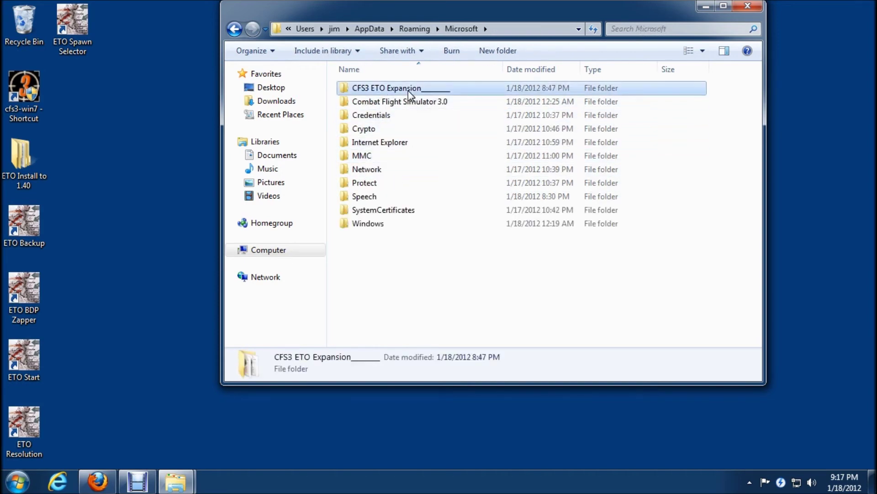
{"action": "left_click", "coordinate": [370, 214]}
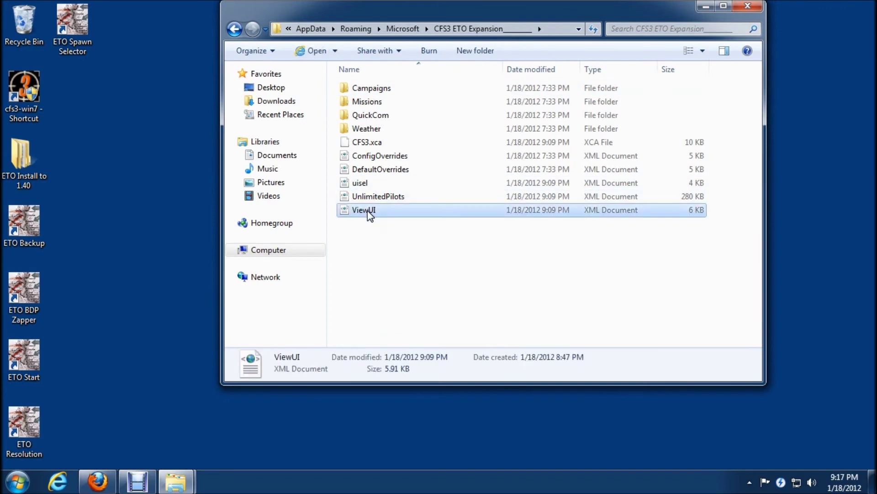
Delete the ViewUI file to the Recycle Bin
{"action": "right_click", "coordinate": [363, 210]}
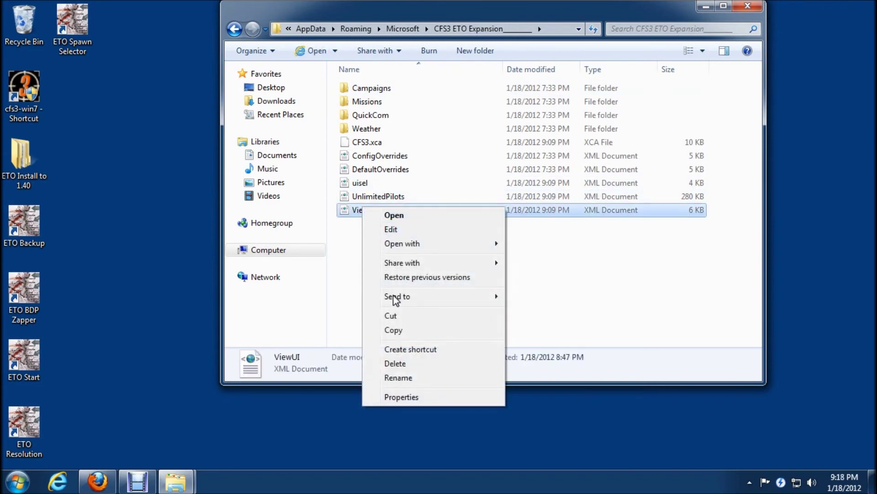
{"action": "left_click", "coordinate": [396, 363]}
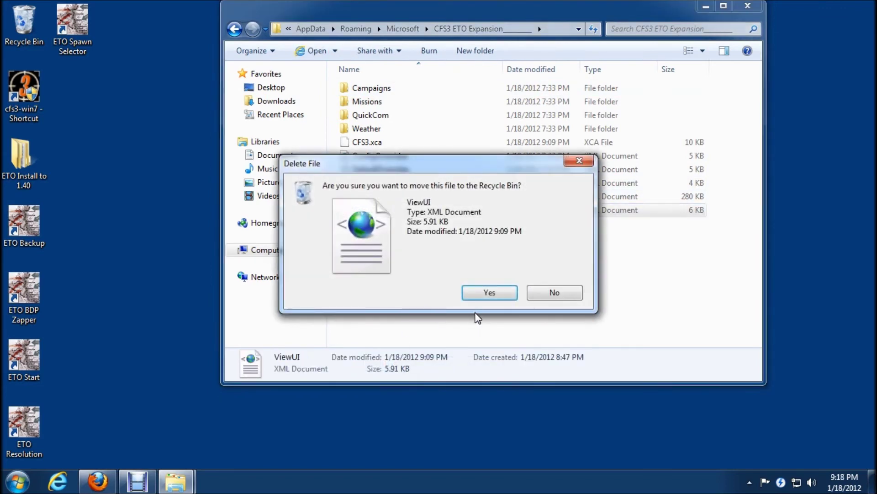
{"action": "left_click", "coordinate": [484, 292]}
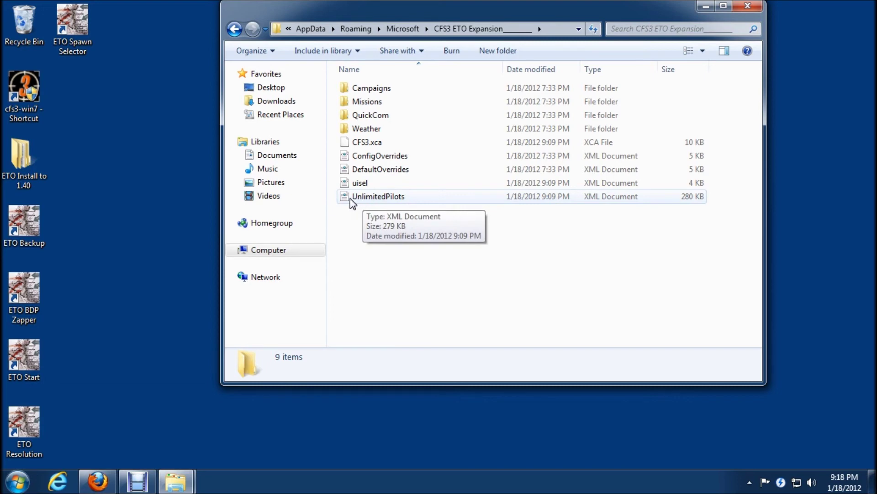
Delete the UnlimitedPilots file and close the Explorer window
{"action": "left_click", "coordinate": [386, 199]}
{"action": "right_click", "coordinate": [380, 194]}
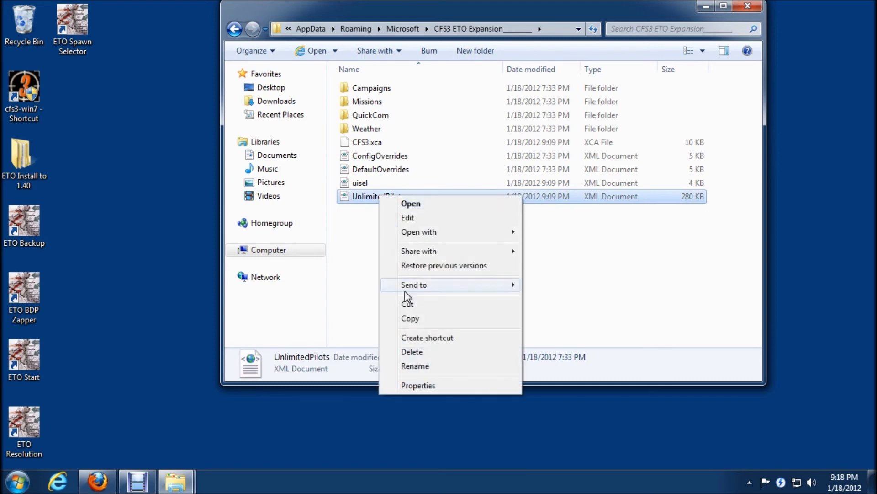
{"action": "left_click", "coordinate": [412, 357]}
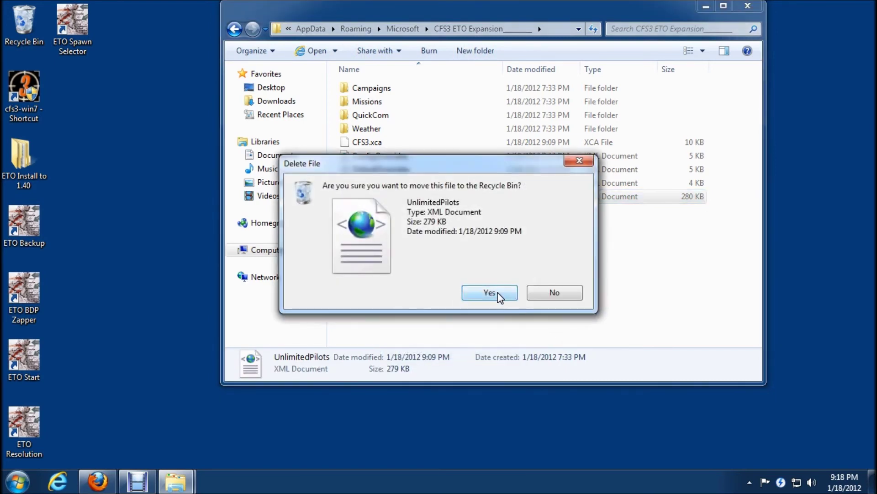
{"action": "left_click", "coordinate": [497, 293]}
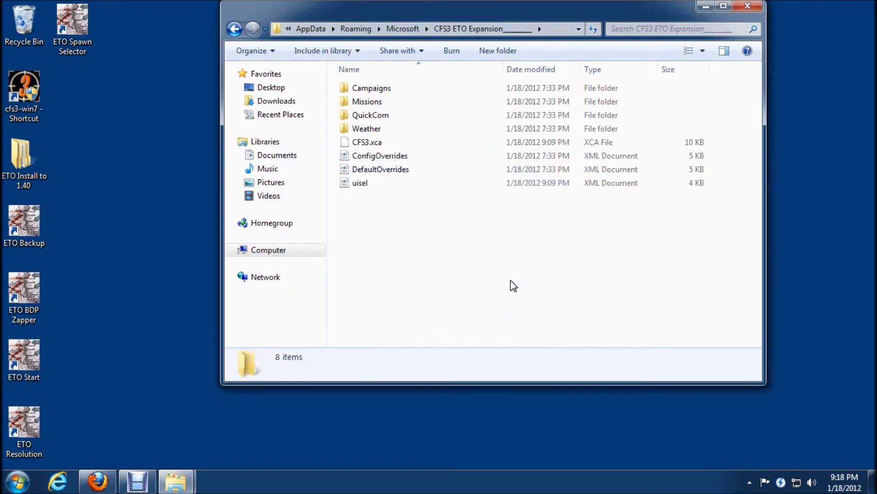
{"action": "left_click", "coordinate": [748, 7]}
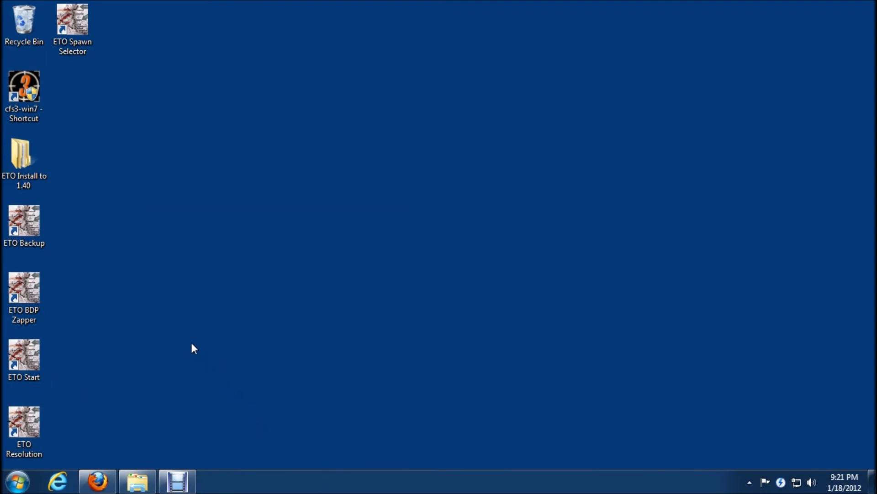
Start ETO Start and choose era 1, 1936 – Spring 1940 Spain and West '40, launching CFS3
{"action": "double_click", "coordinate": [23, 356]}
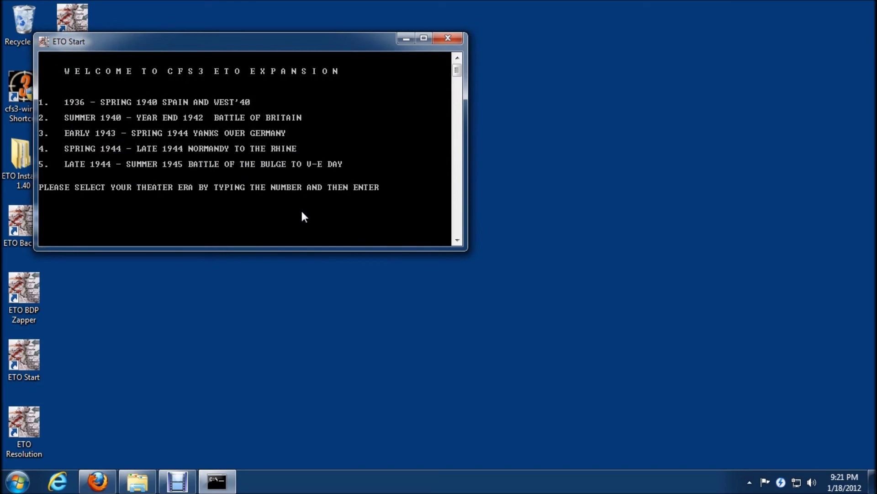
{"action": "type", "text": "1"}
{"action": "key", "text": "Return"}
{"action": "key", "text": "Return"}
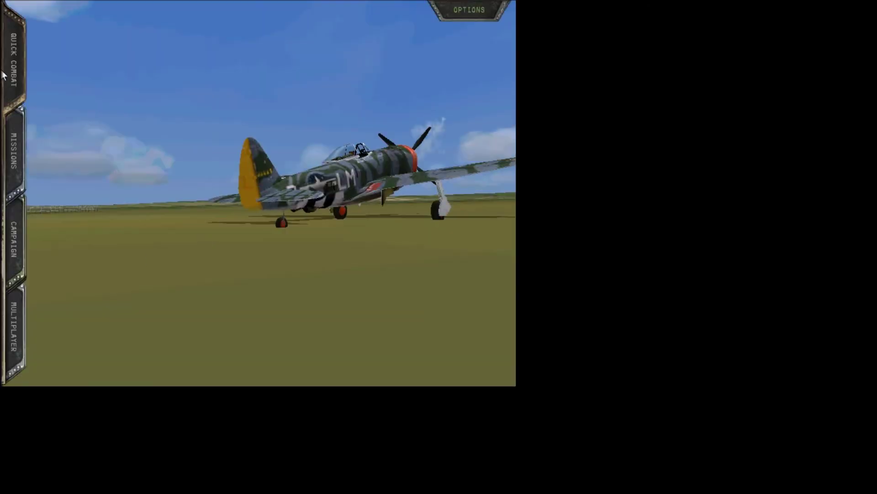
Start a Quick Combat flight, then quit CFS3 from the pause menu and confirm exiting to the desktop
{"action": "left_click", "coordinate": [8, 54]}
{"action": "left_click", "coordinate": [62, 357]}
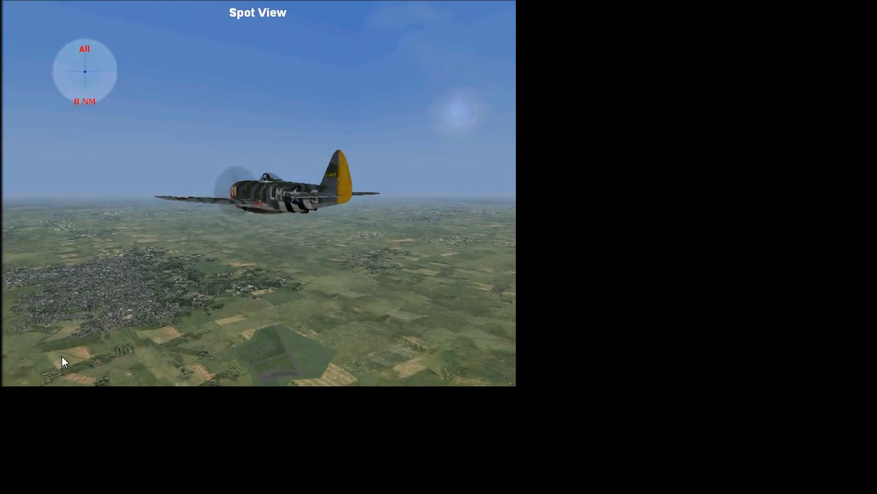
{"action": "key", "text": "Escape"}
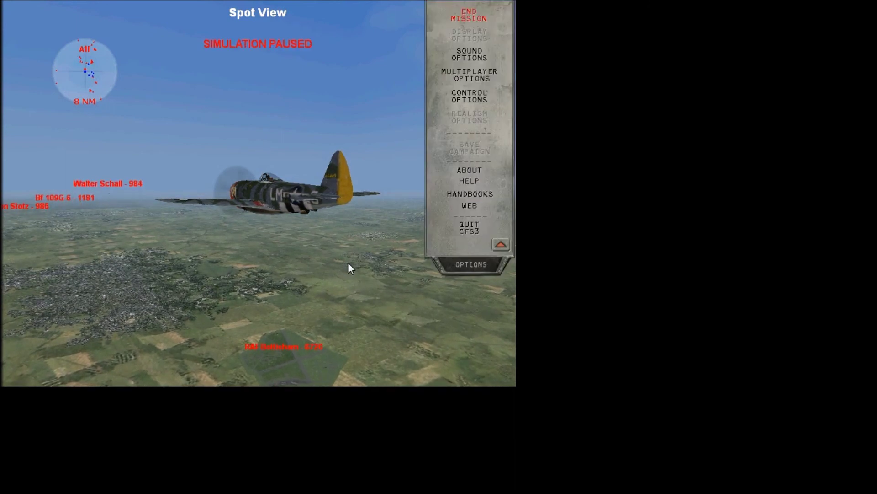
{"action": "left_click", "coordinate": [463, 233]}
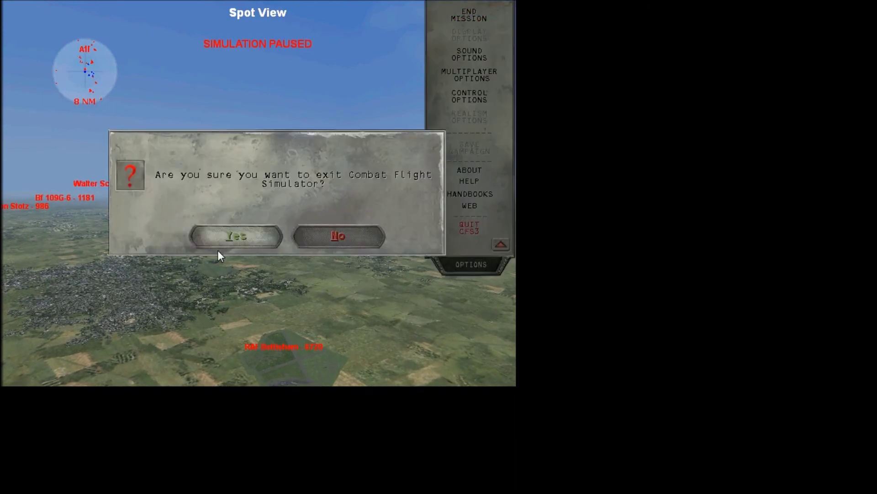
{"action": "left_click", "coordinate": [213, 238]}
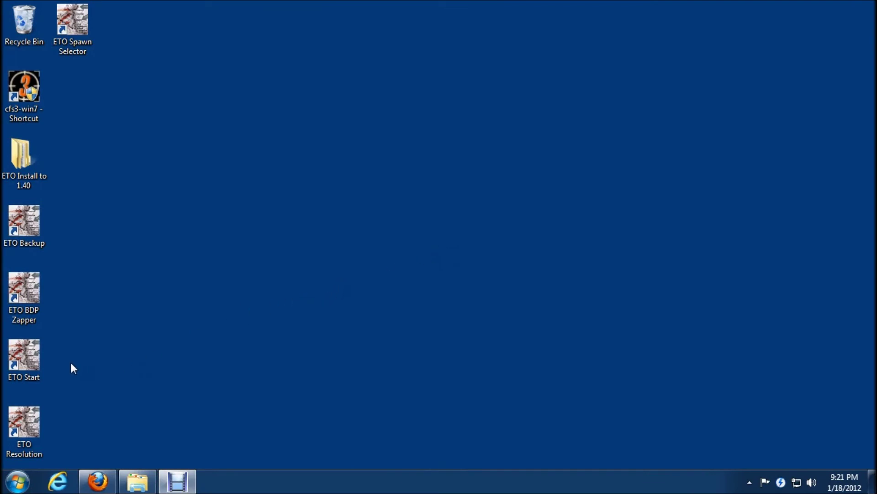
Launch ETO Start and choose era 5, Late 1944 – Summer 1945 Battle of the Bulge
{"action": "double_click", "coordinate": [36, 355]}
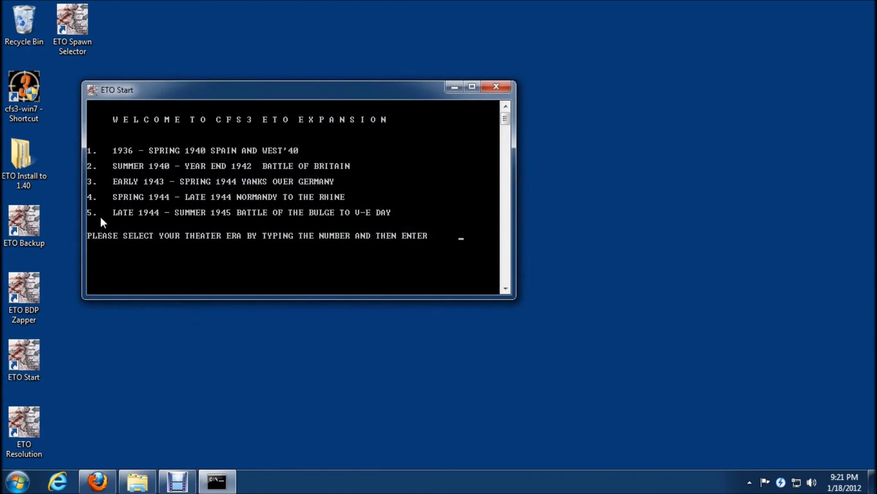
{"action": "type", "text": "5"}
{"action": "key", "text": "Return"}
{"action": "key", "text": "Return"}
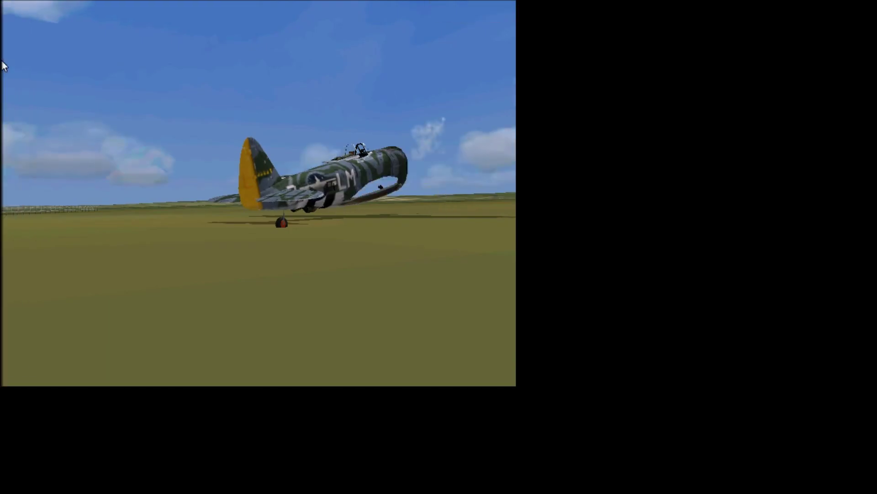
Fly the P-47 Dogfight quick combat, then quit CFS3 and confirm returning to the desktop
{"action": "left_click", "coordinate": [59, 373]}
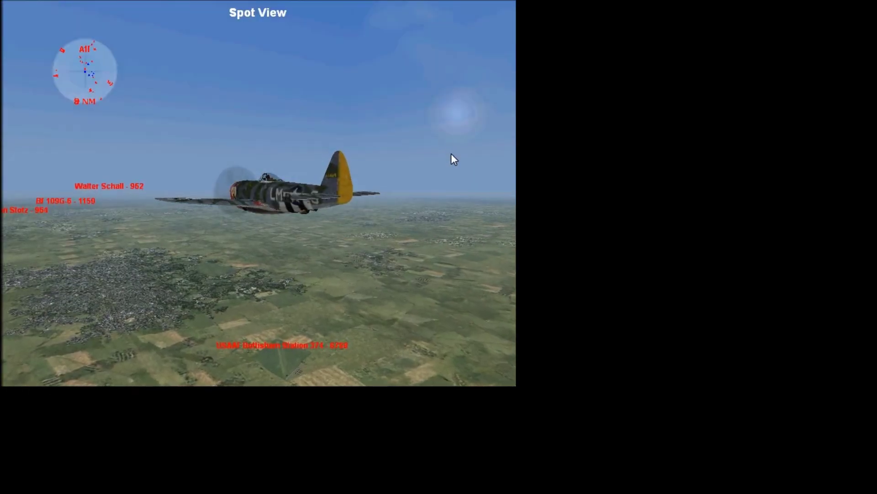
{"action": "key", "text": "Escape"}
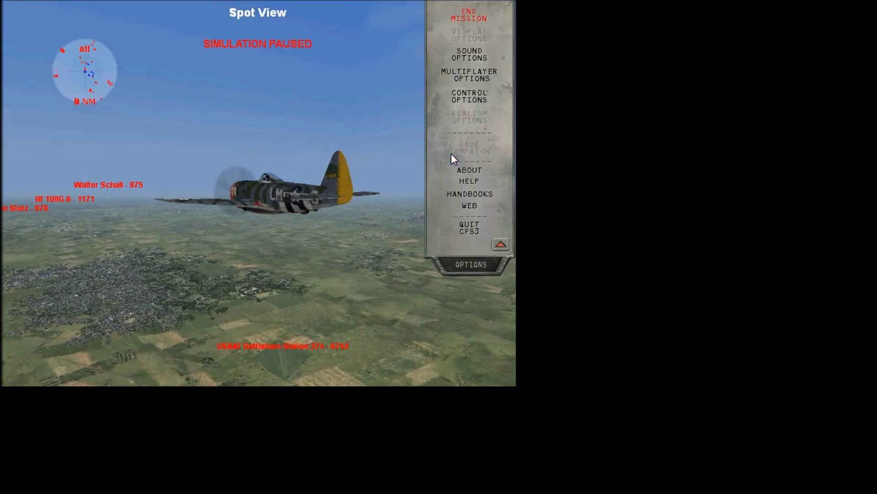
{"action": "left_click", "coordinate": [466, 228]}
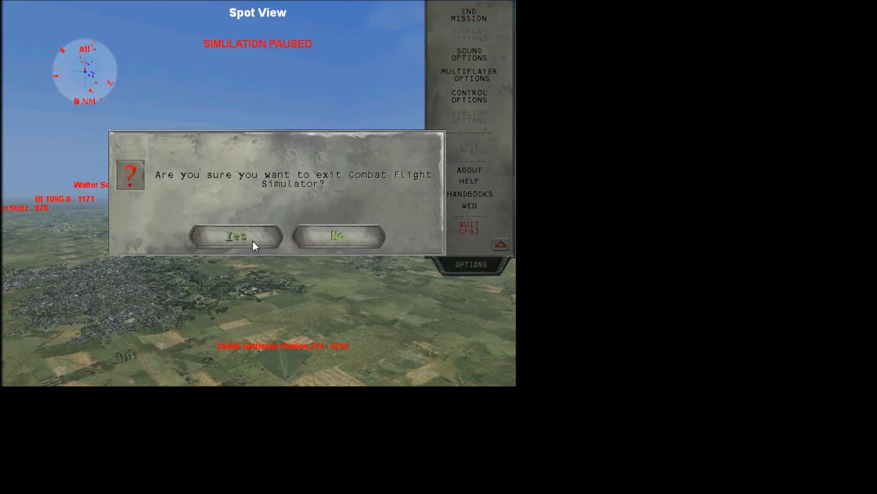
{"action": "left_click", "coordinate": [253, 240]}
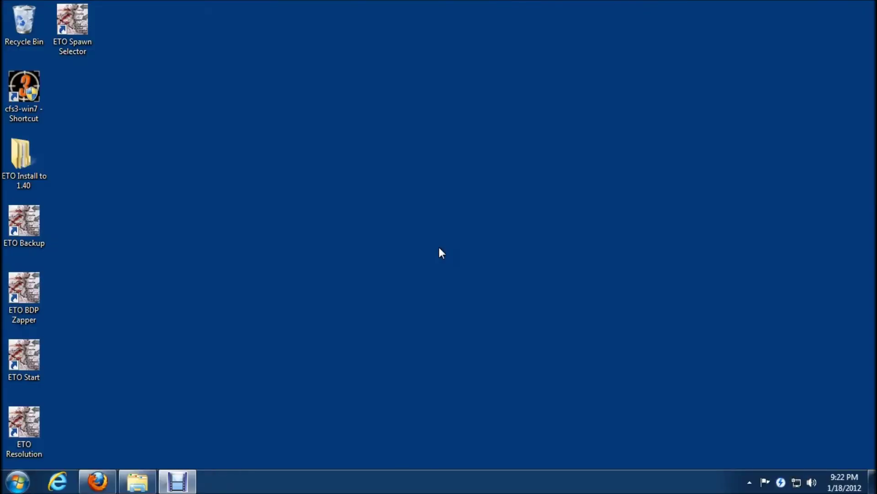